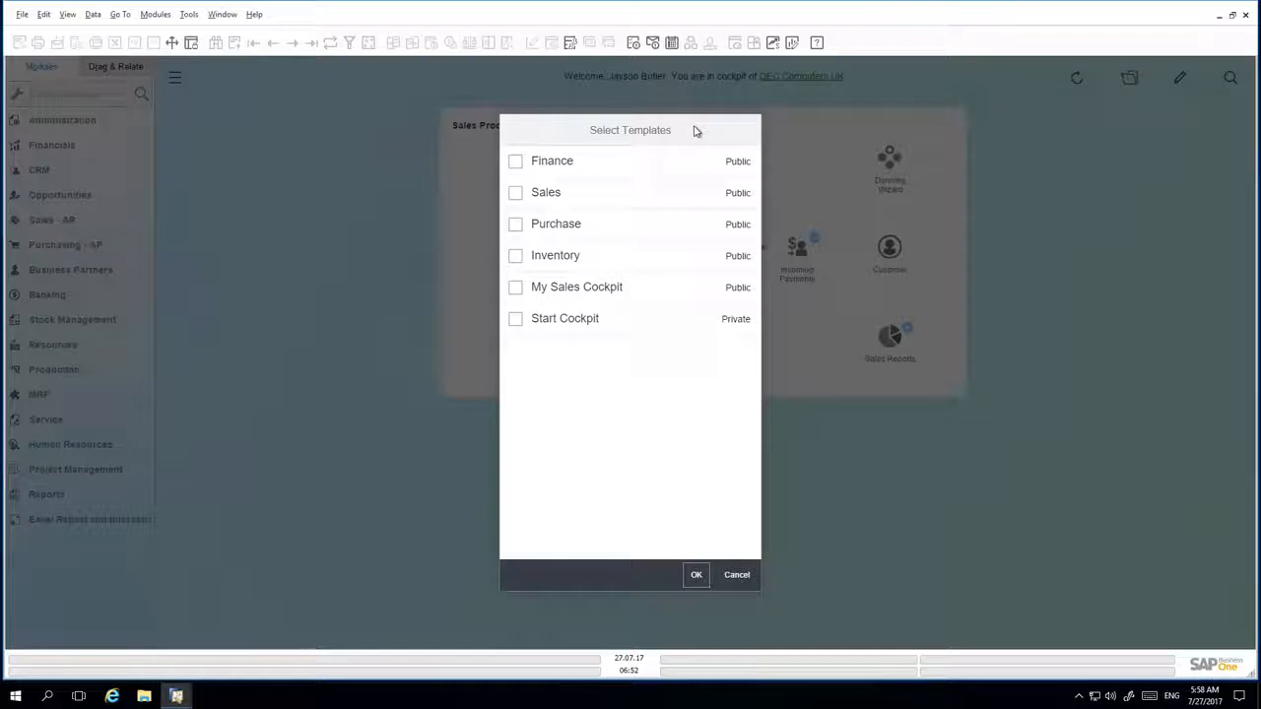
# - Open the Sales cockpit template for editing and add the Top 5 Sales Employees by Sales Amount widget from the Widget Gallery
pyautogui.click(518, 193)
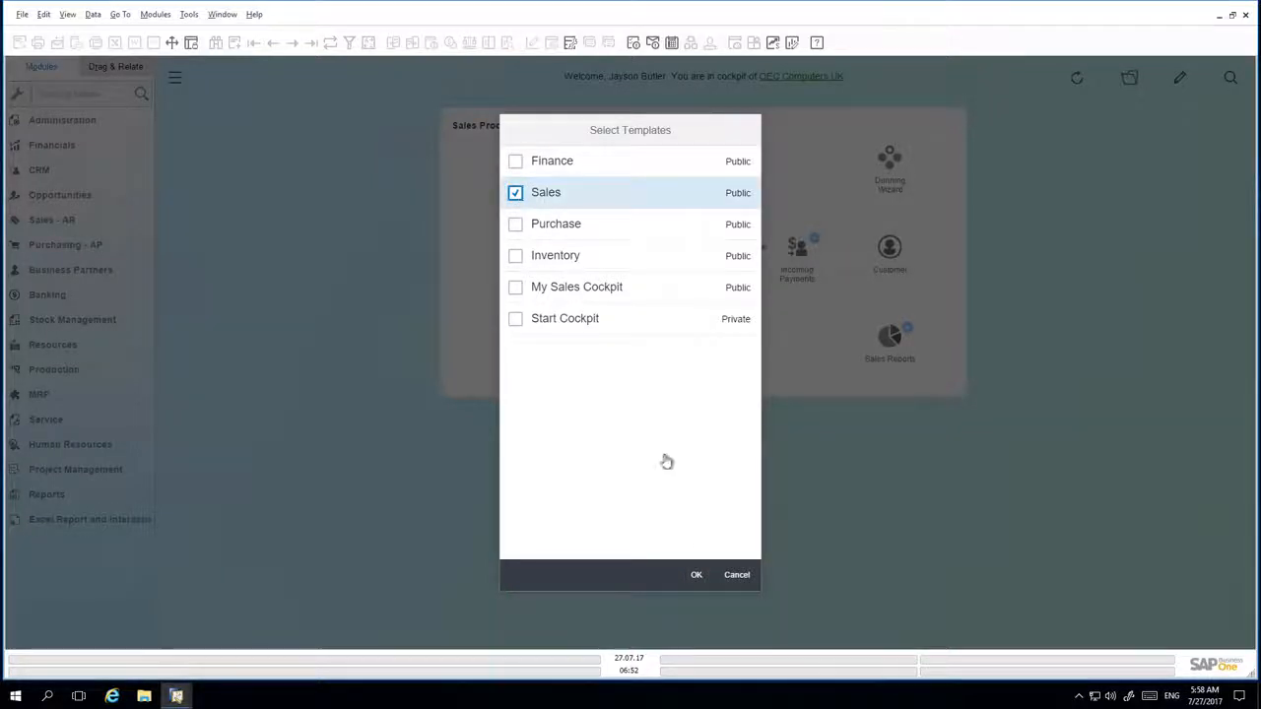
pyautogui.click(696, 578)
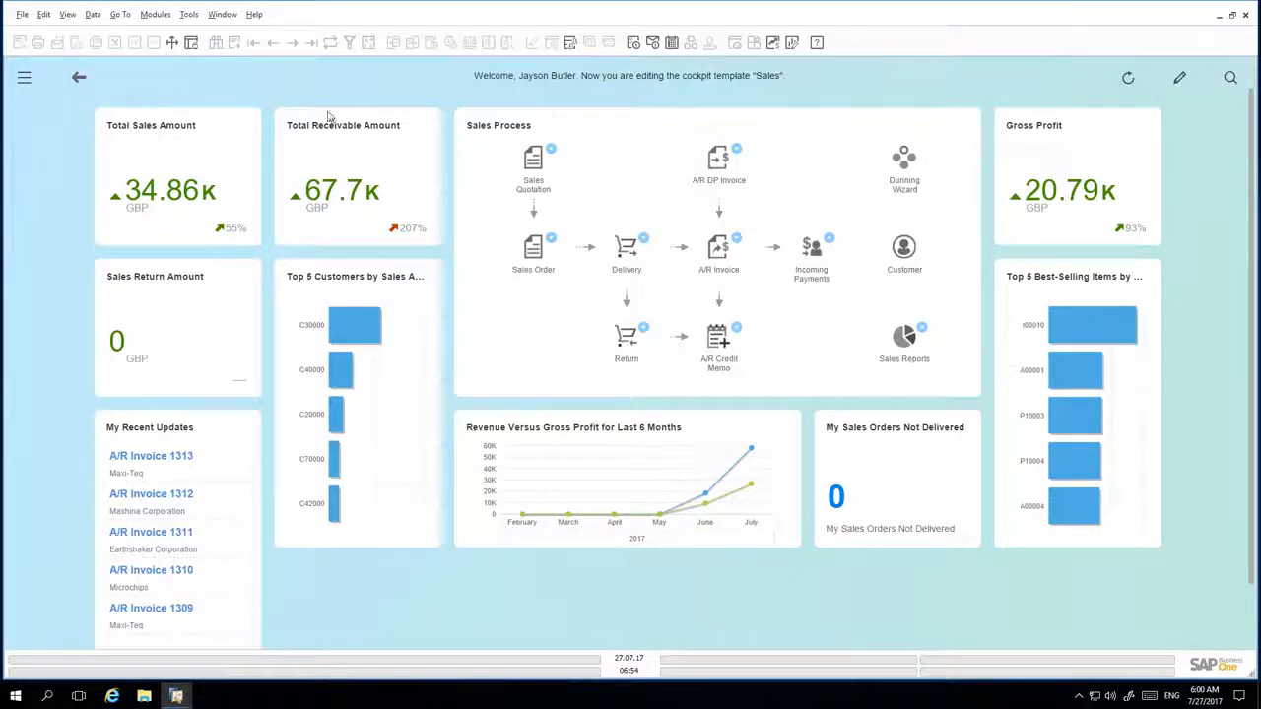
pyautogui.click(1182, 82)
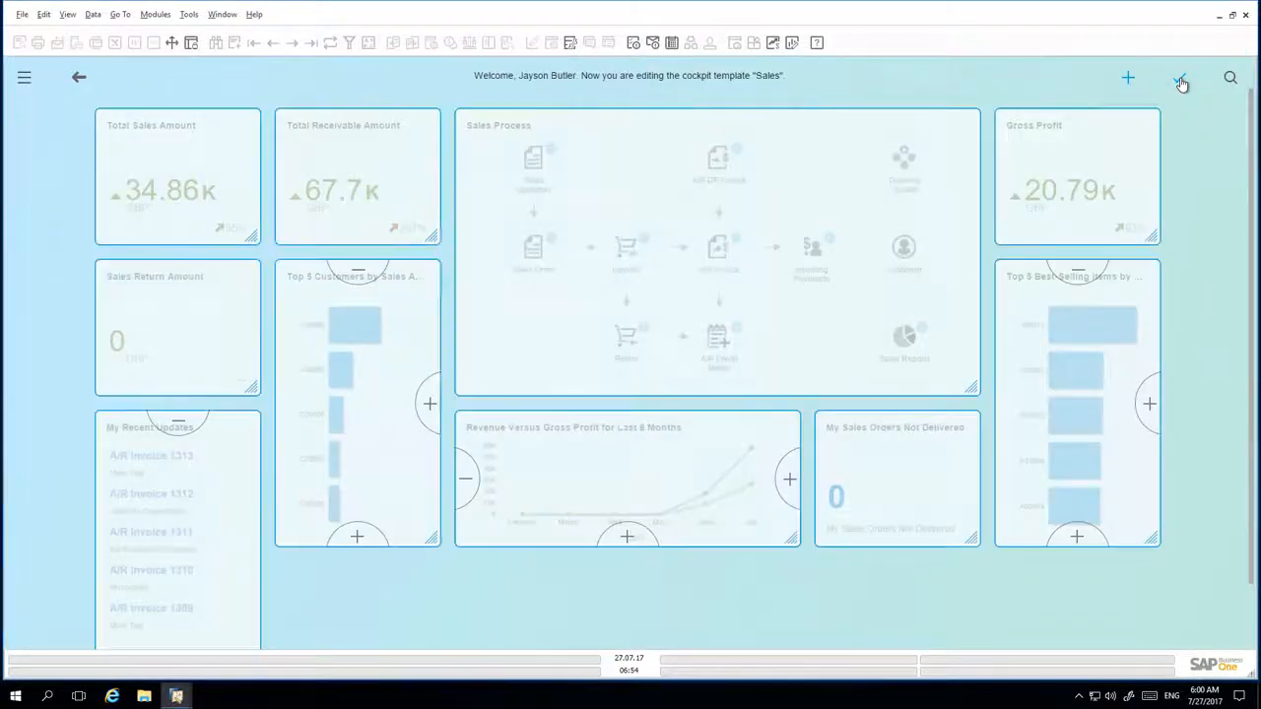
pyautogui.click(1128, 79)
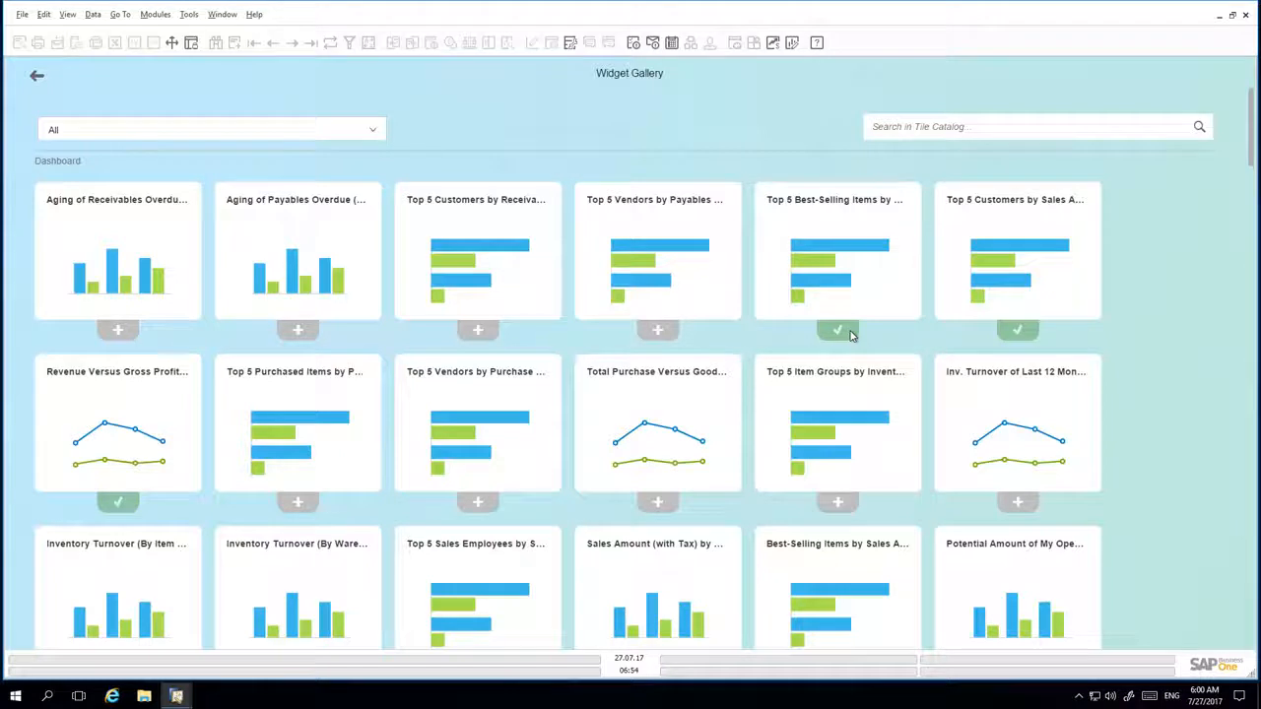
pyautogui.scroll(-4, 853, 336)
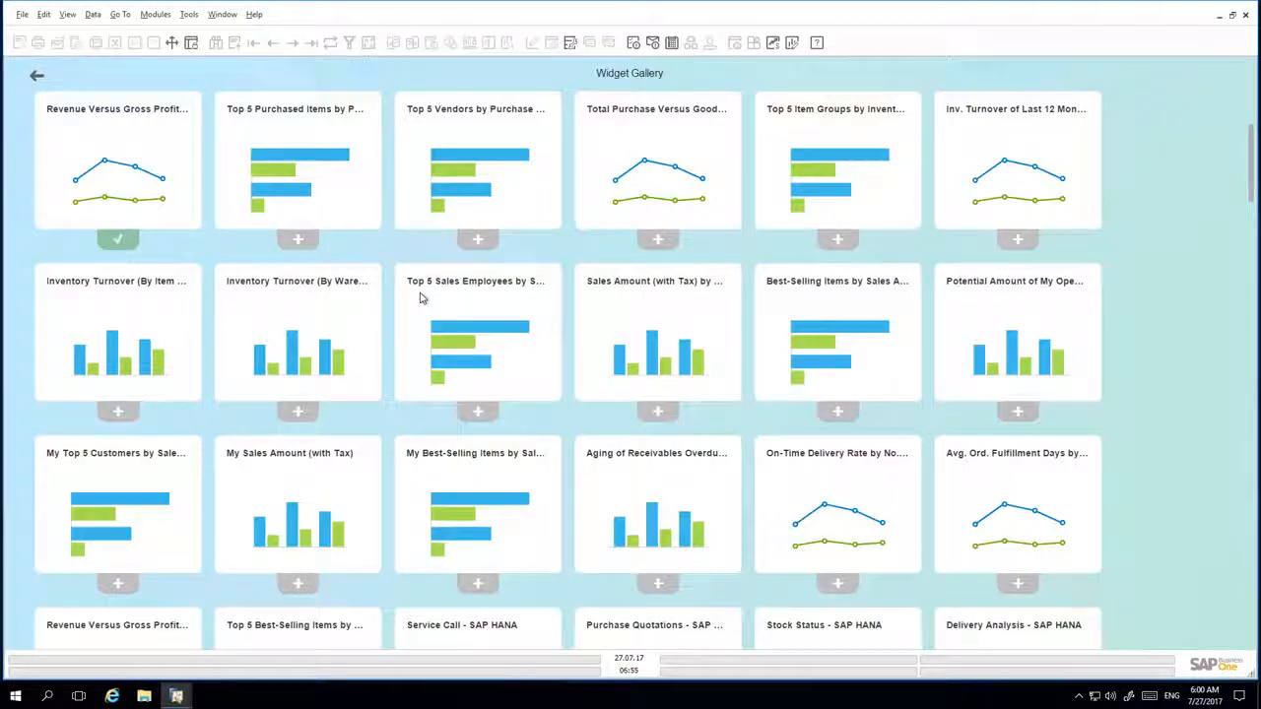
pyautogui.click(476, 412)
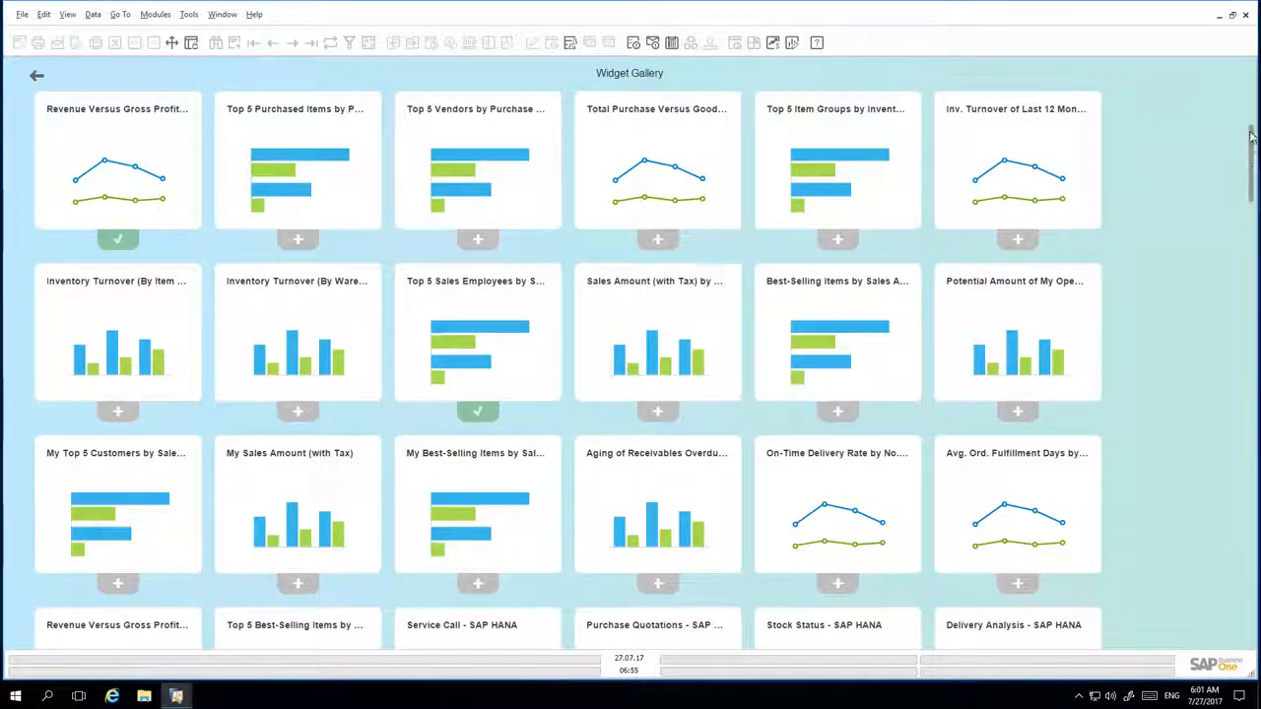
pyautogui.click(37, 78)
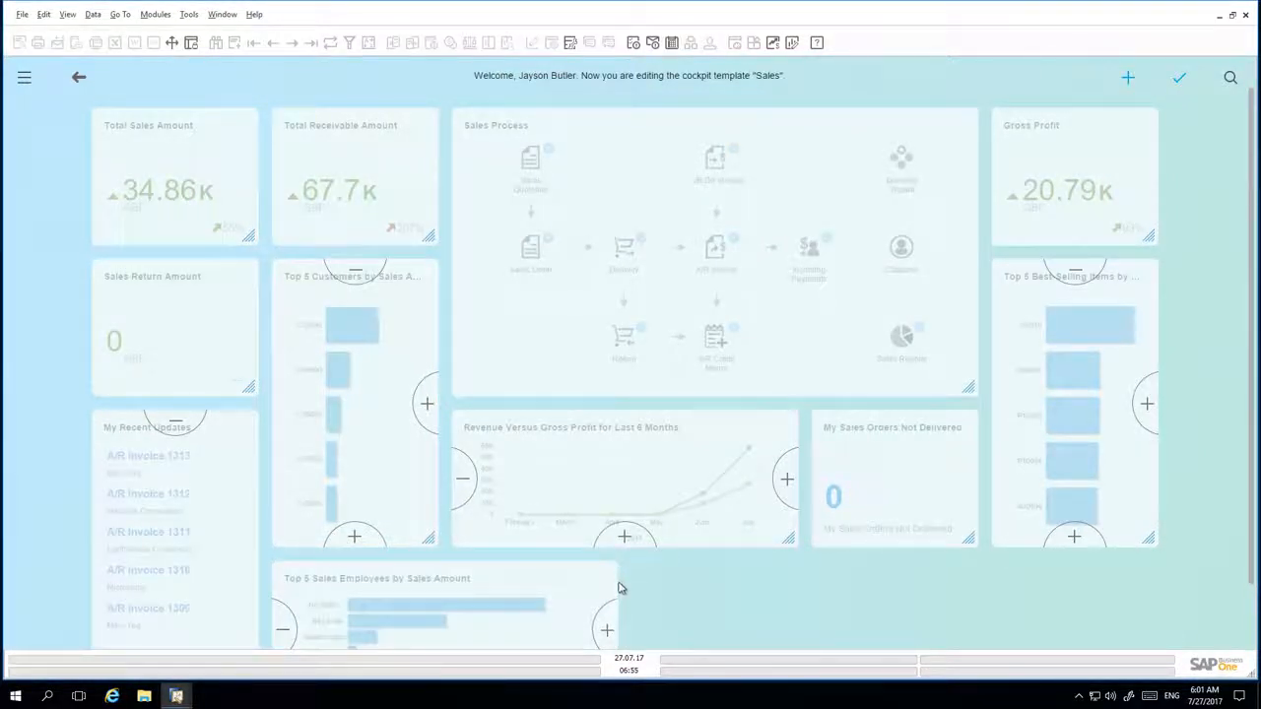
# - Adjust the Top 5 Sales Employees widget's width and move the Sales Process widget beneath the Top 5 Customers and Top 5 Best-Selling Items charts
pyautogui.click(608, 631)
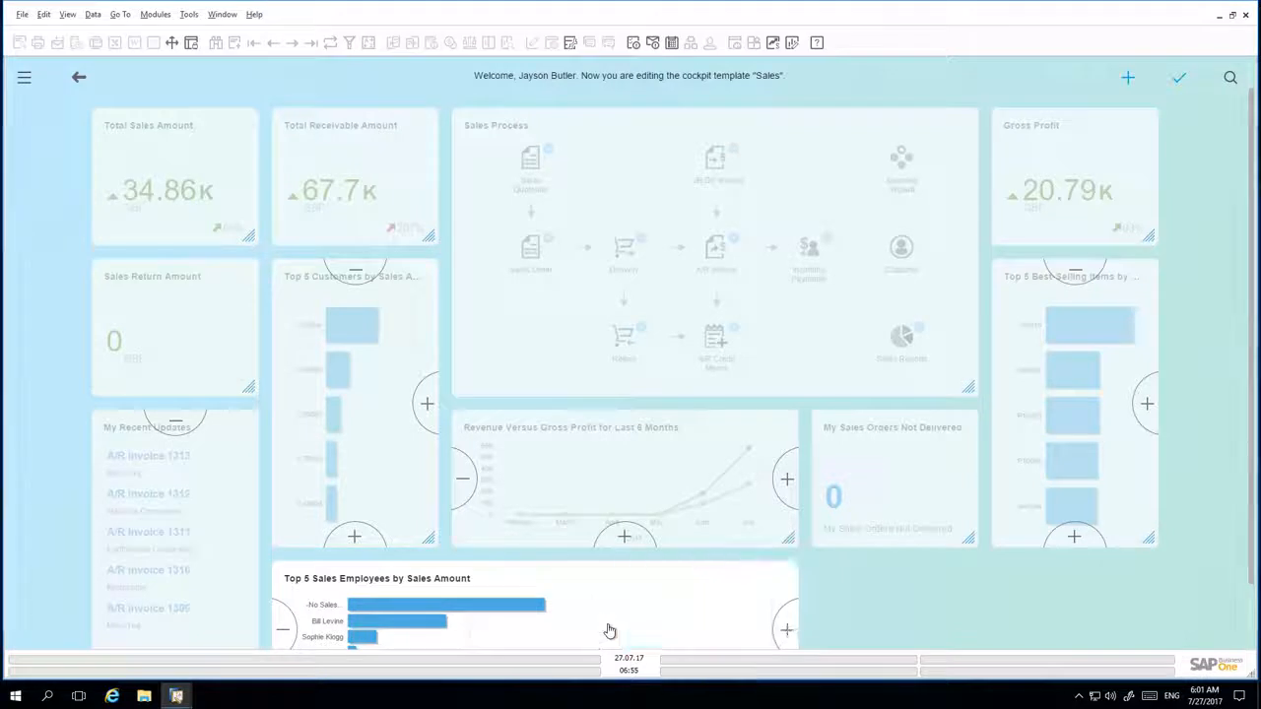
pyautogui.click(287, 631)
pyautogui.moveTo(951, 375); pyautogui.dragTo(1067, 502)
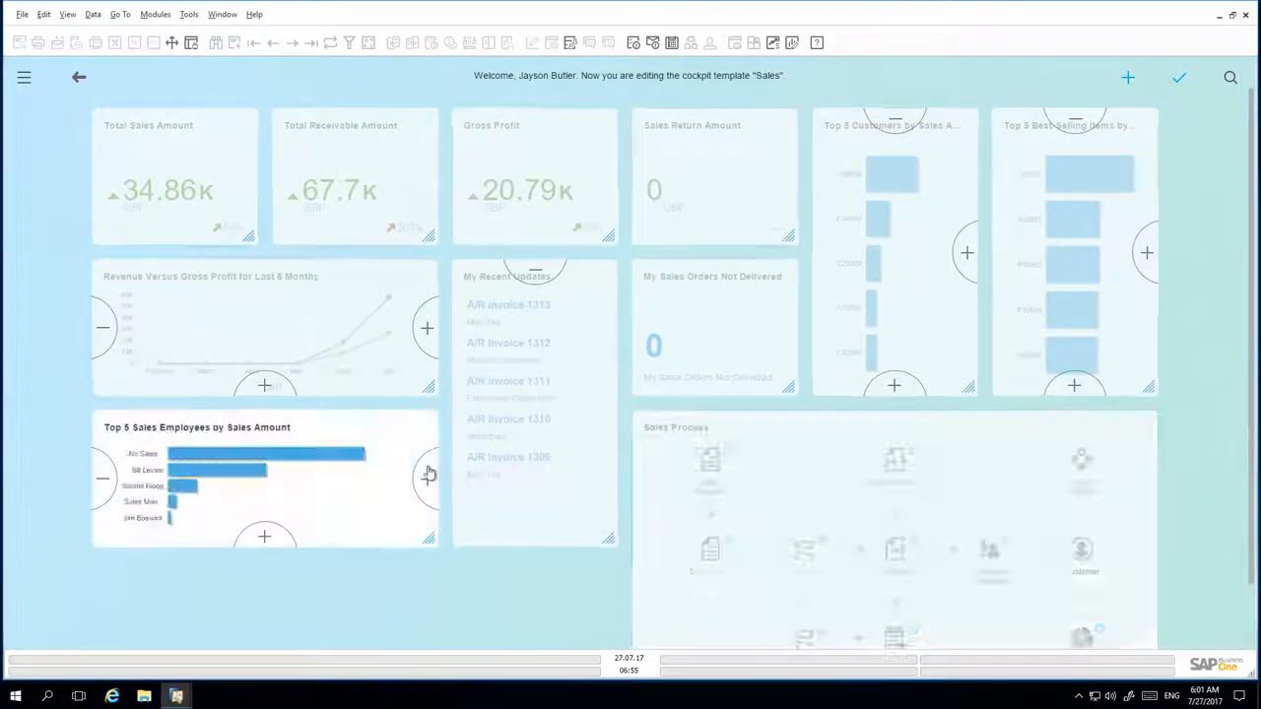
# - Widen the Top 5 Sales Employees widget to three columns at one-row height and heighten Revenue Versus Gross Profit to two rows
pyautogui.click(429, 473)
pyautogui.scroll(-1, 270, 315)
pyautogui.click(269, 316)
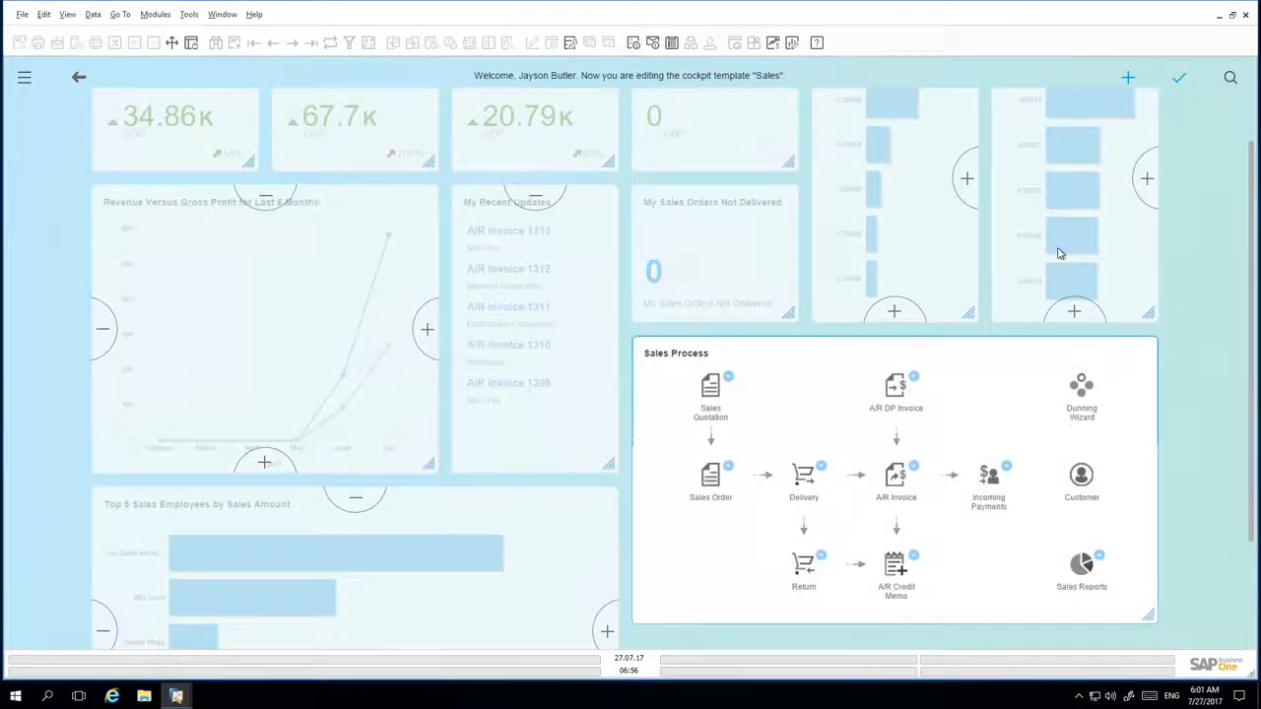
pyautogui.click(361, 508)
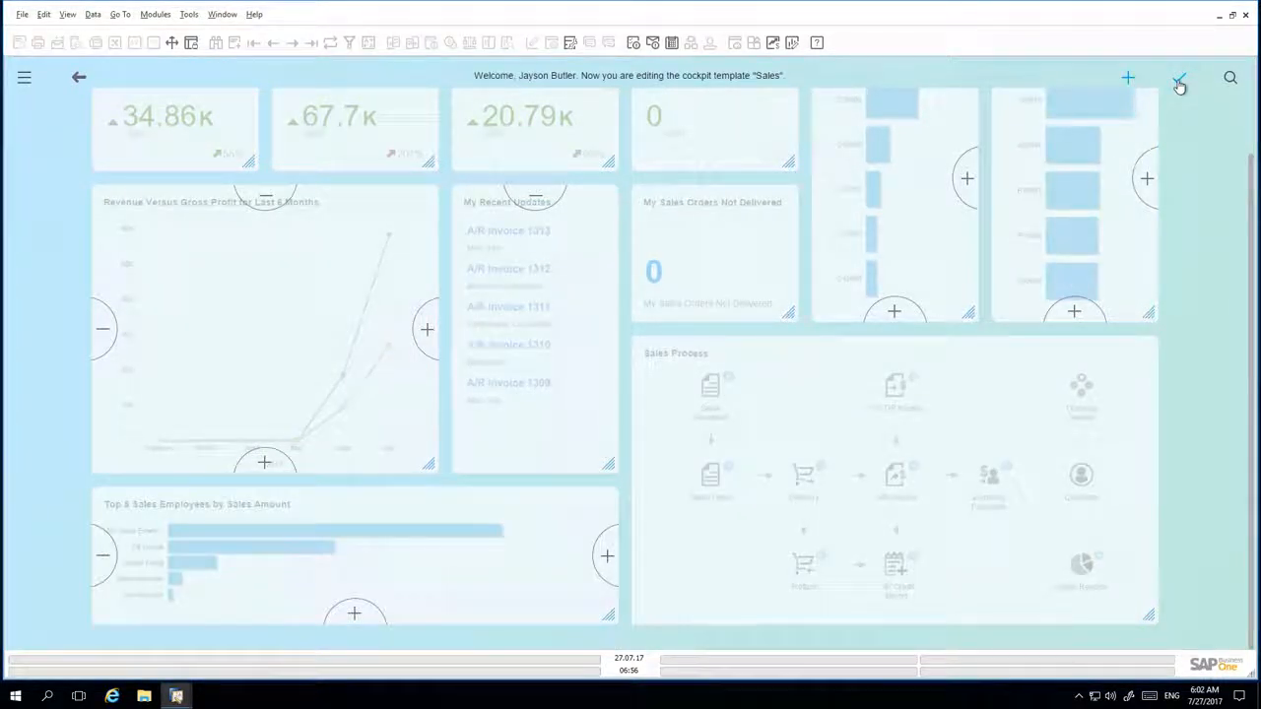
# - Save the edited cockpit as a new template named "Enhanced Sales Cockpit v1"
pyautogui.click(1179, 85)
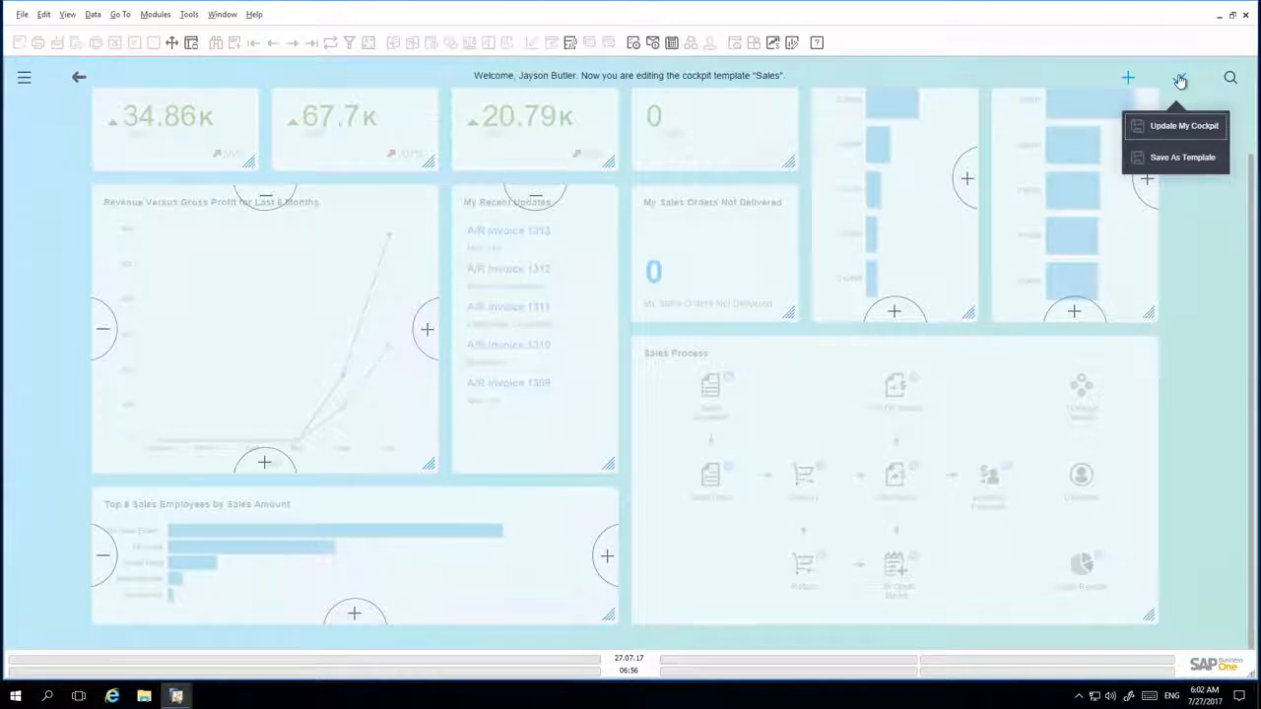
pyautogui.click(1200, 161)
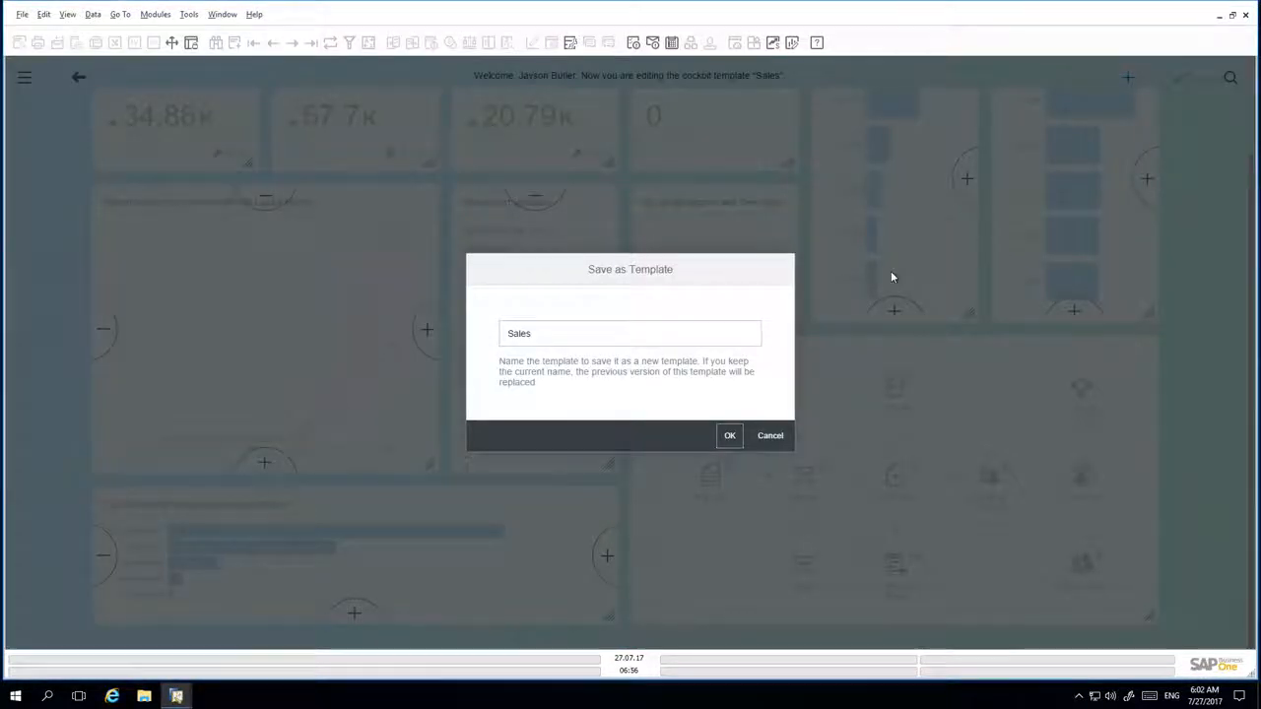
pyautogui.click(546, 336)
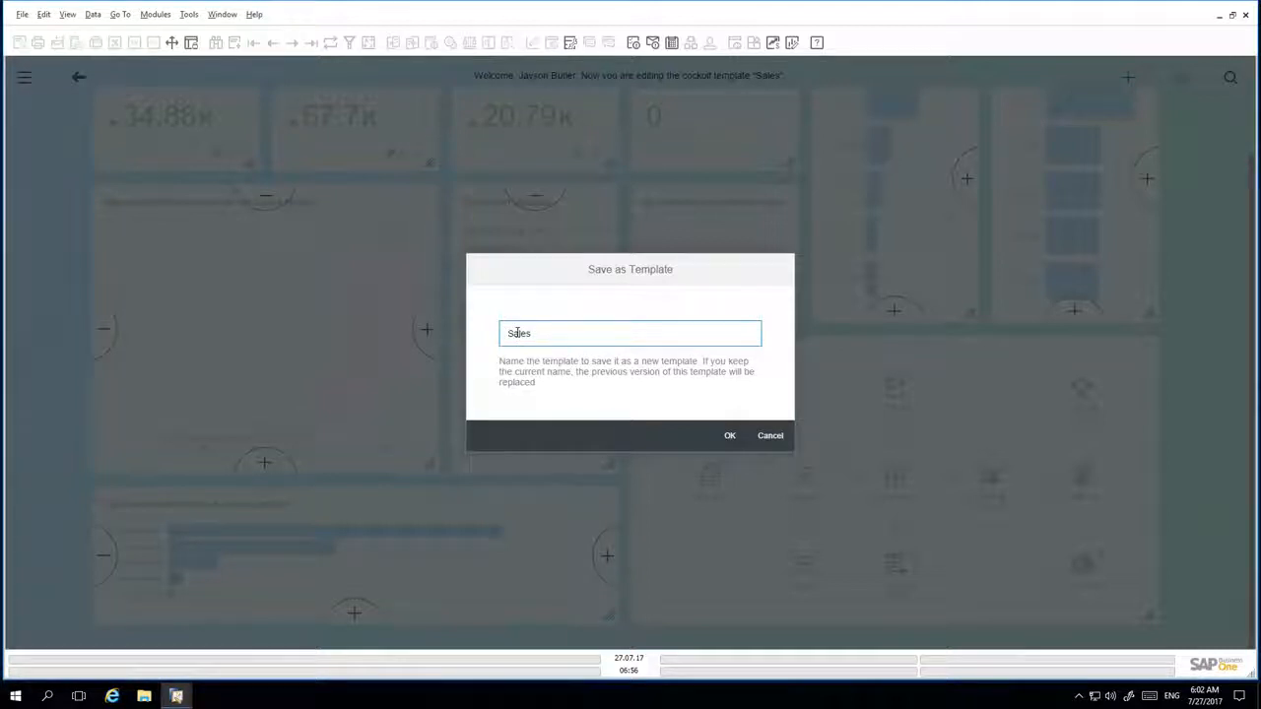
pyautogui.press('Home')
pyautogui.write('Enhanced')
pyautogui.press('End')
pyautogui.write('Cockpit v1')
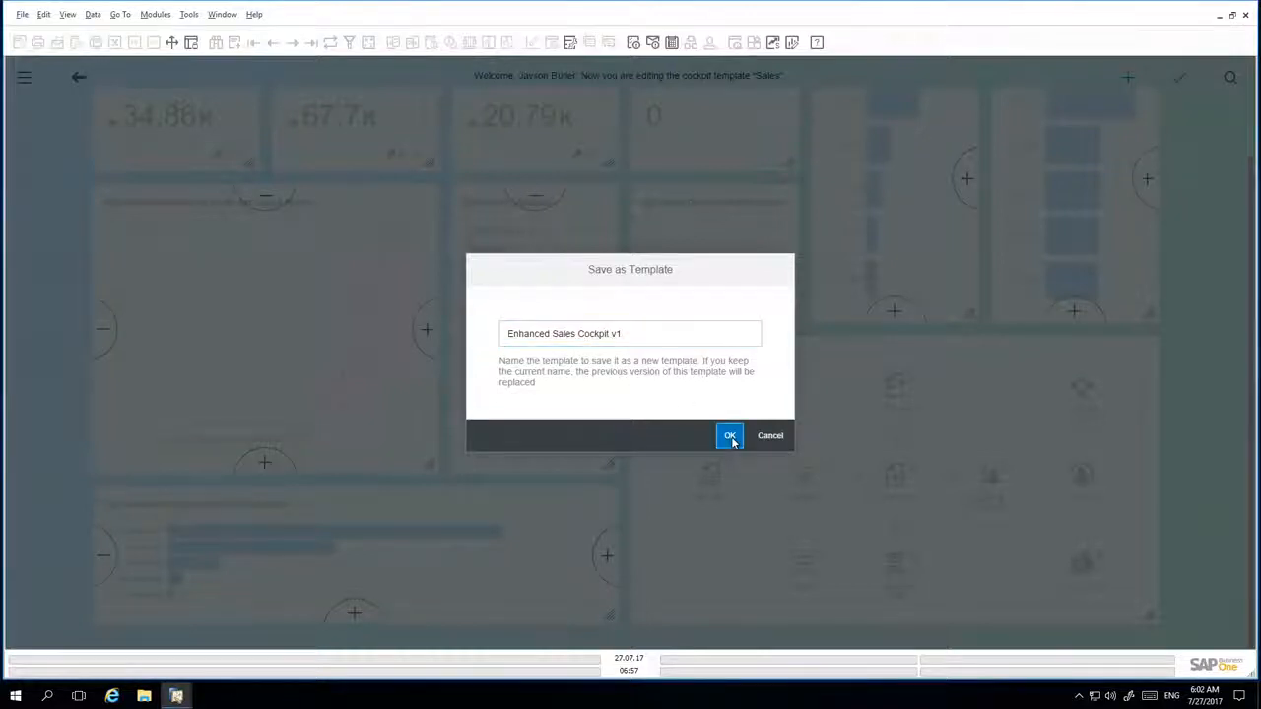
pyautogui.click(730, 435)
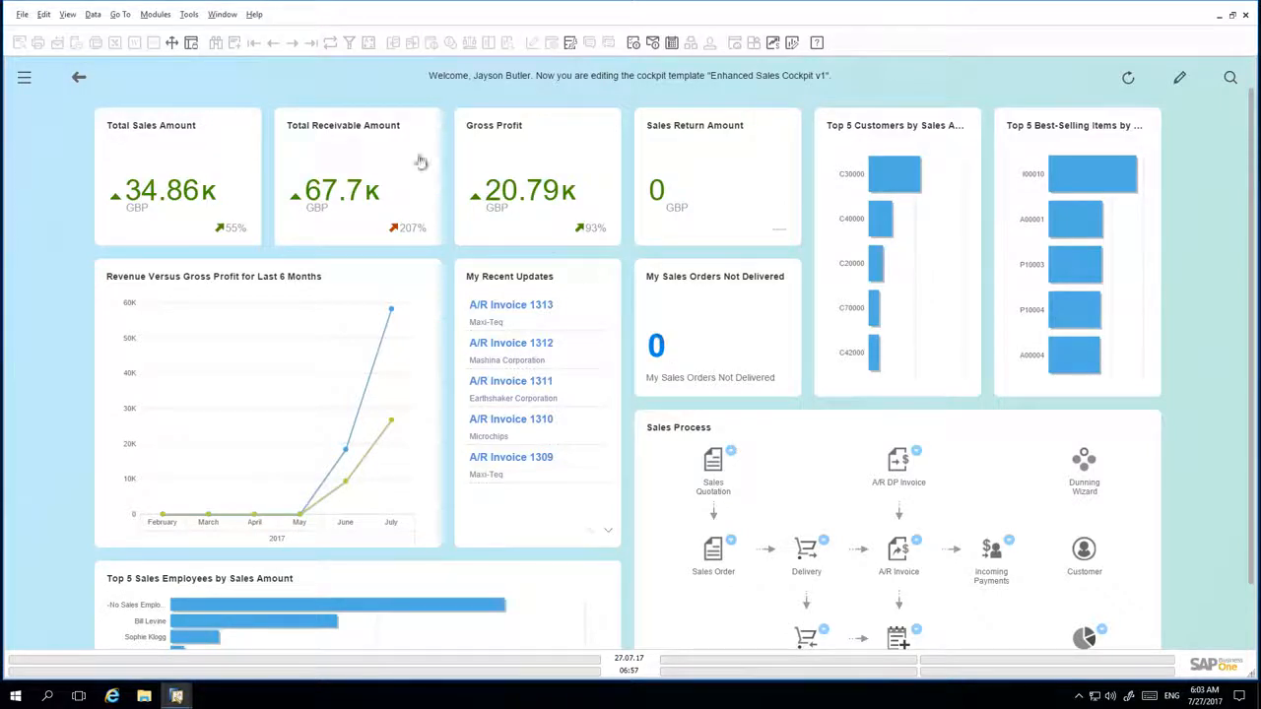
# - Publish the Enhanced Sales Cockpit v1 template through Cockpit Management
pyautogui.click(188, 14)
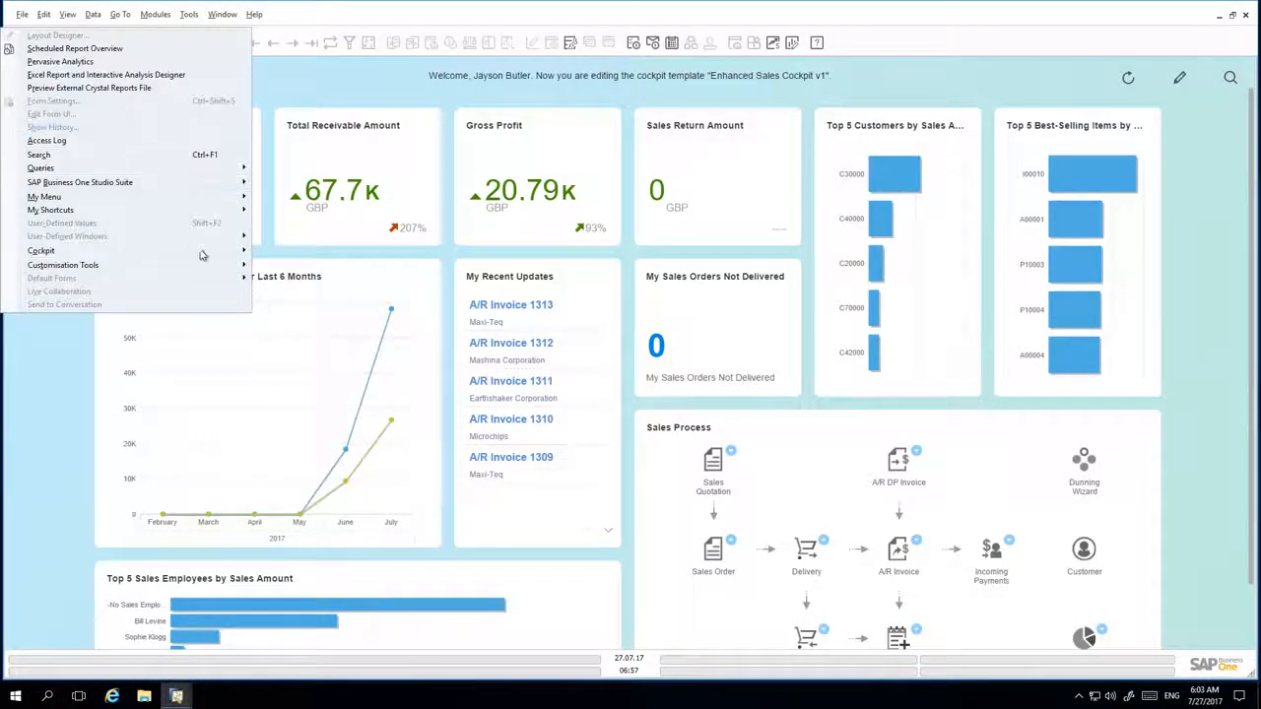
pyautogui.moveTo(196, 251)
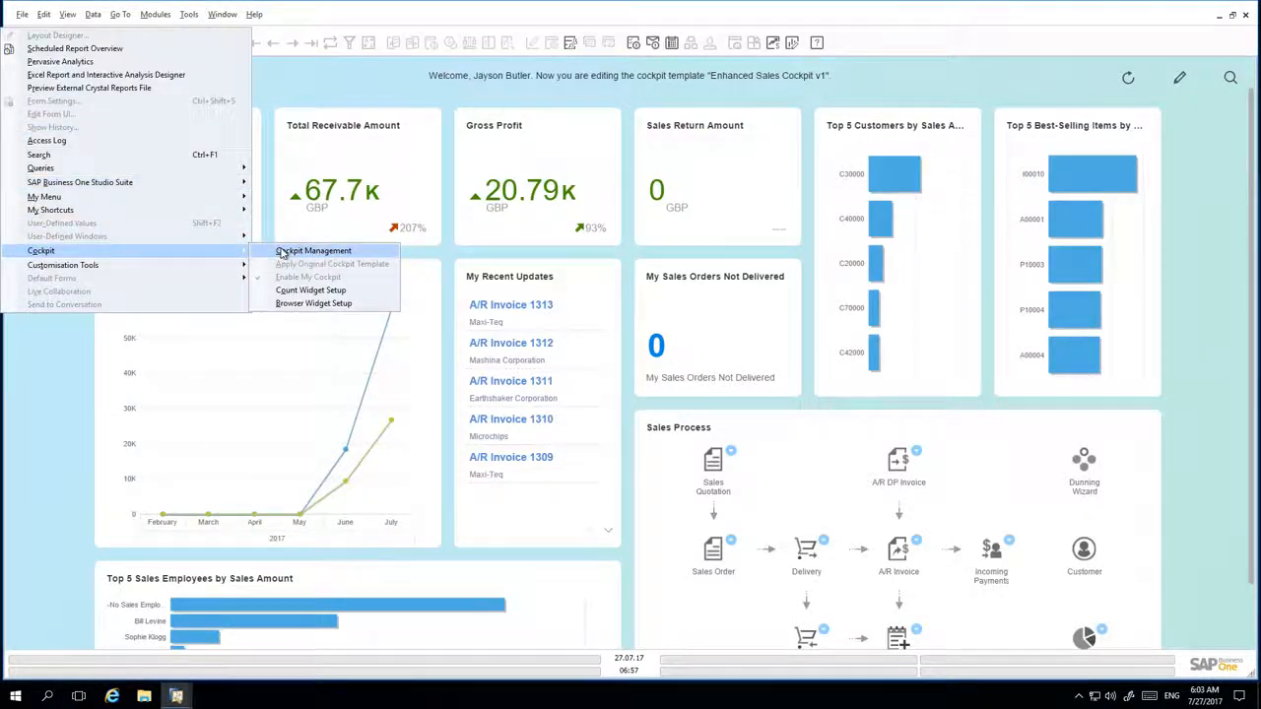
pyautogui.click(313, 251)
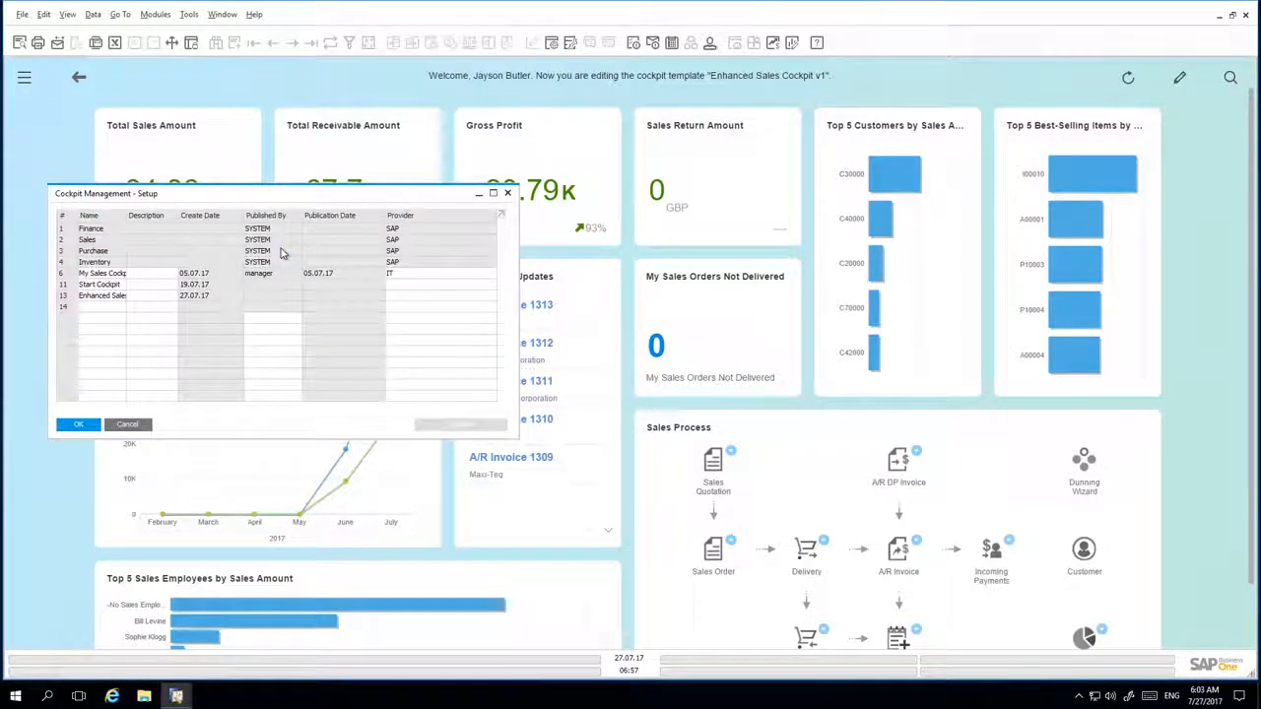
pyautogui.click(62, 297)
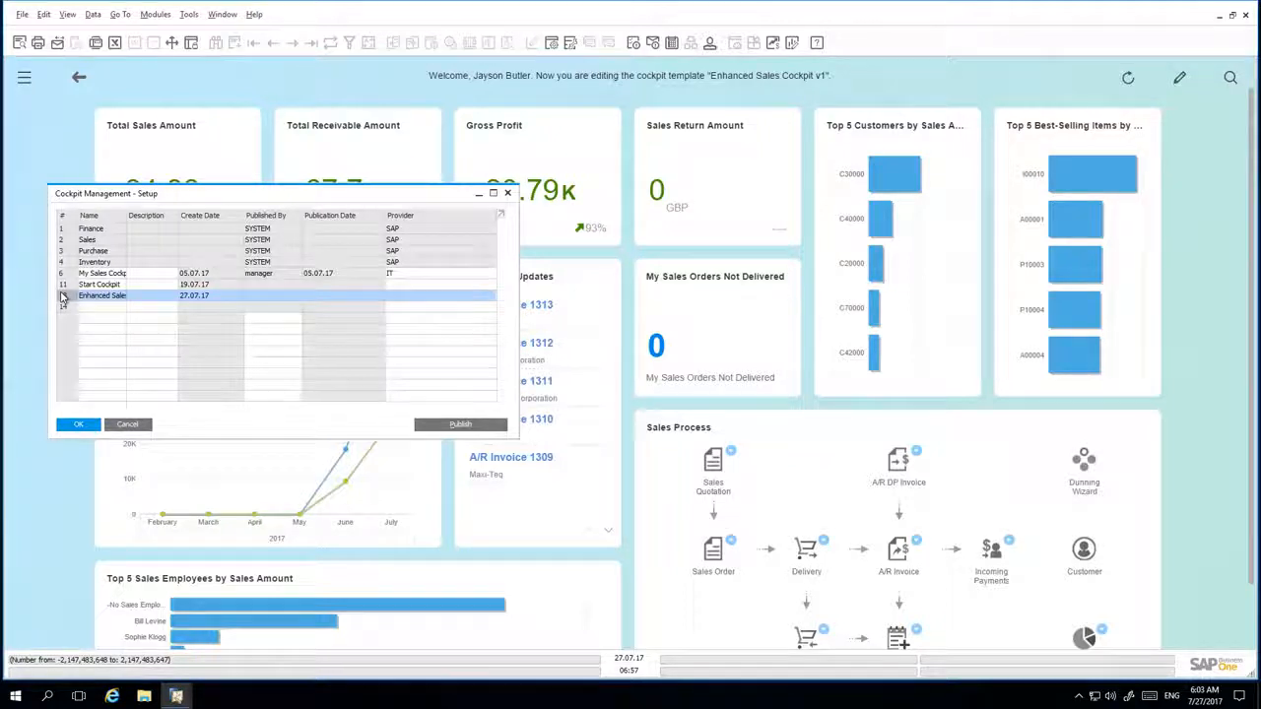
pyautogui.click(469, 426)
pyautogui.click(93, 427)
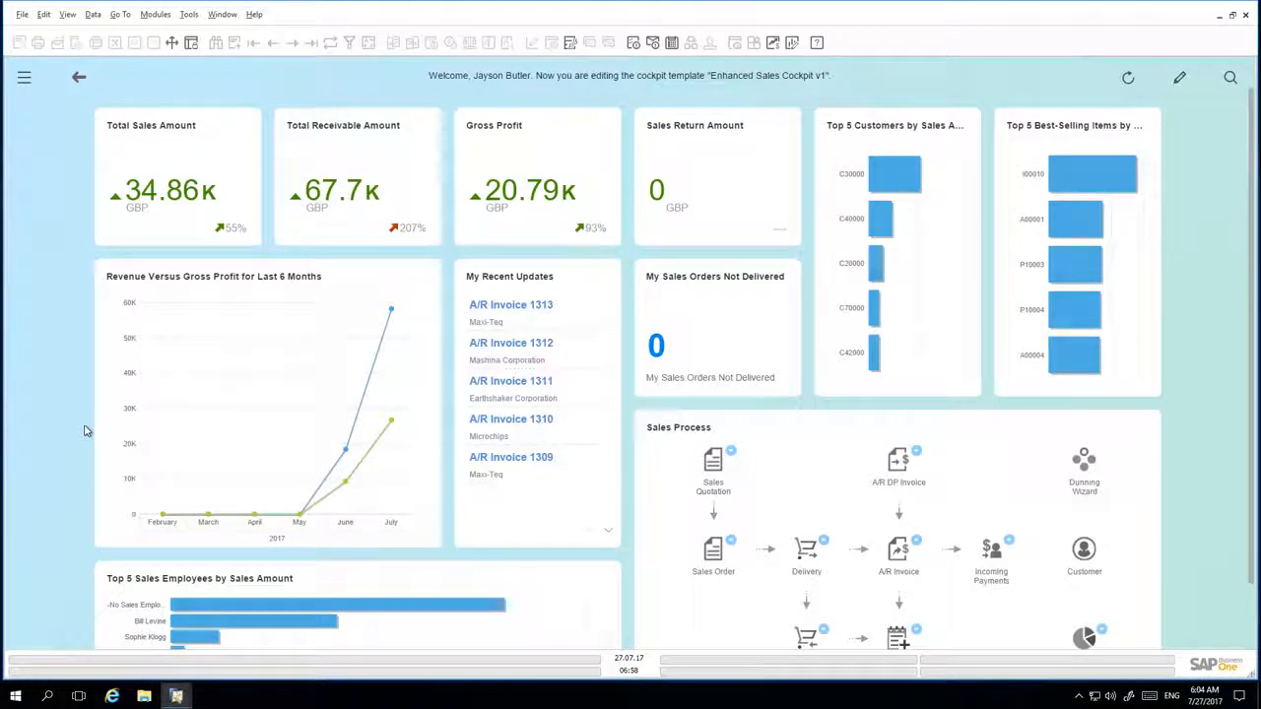
# - Find the User Groups setup and set the Sales authorisation group's cockpit template to Enhanced Sales Cockpit v1
pyautogui.click(25, 81)
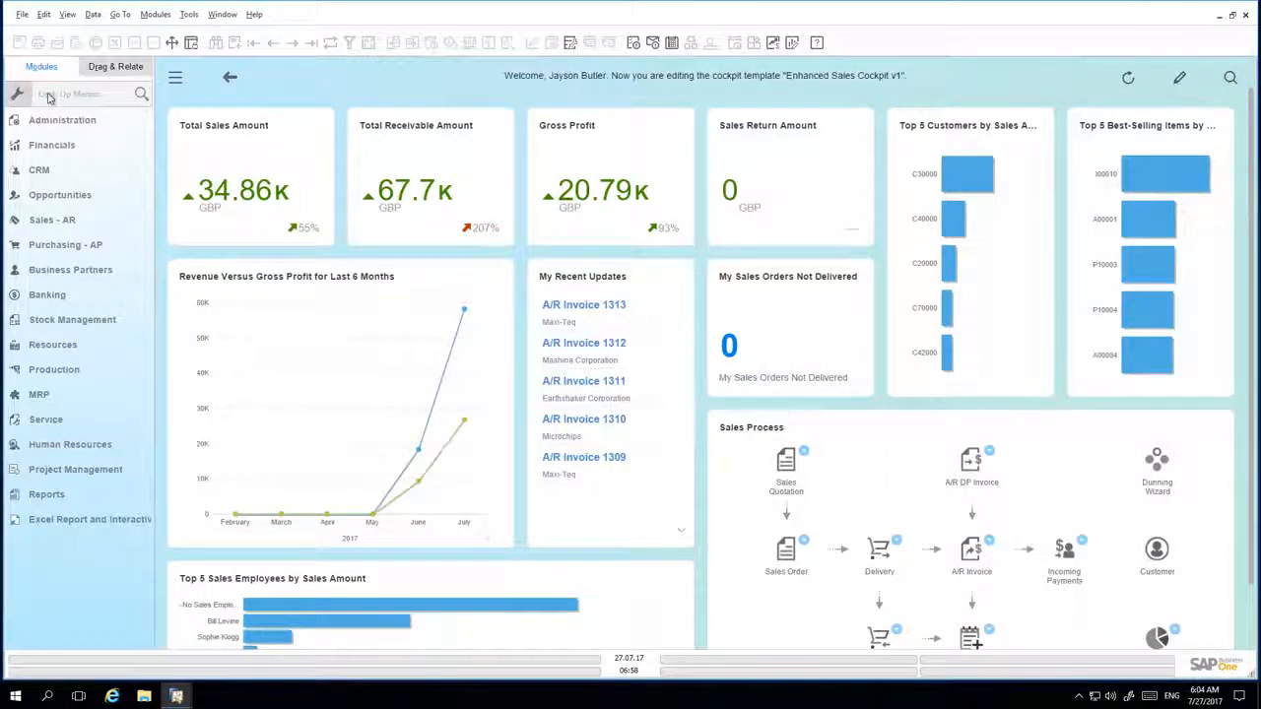
pyautogui.click(48, 95)
pyautogui.write('user group')
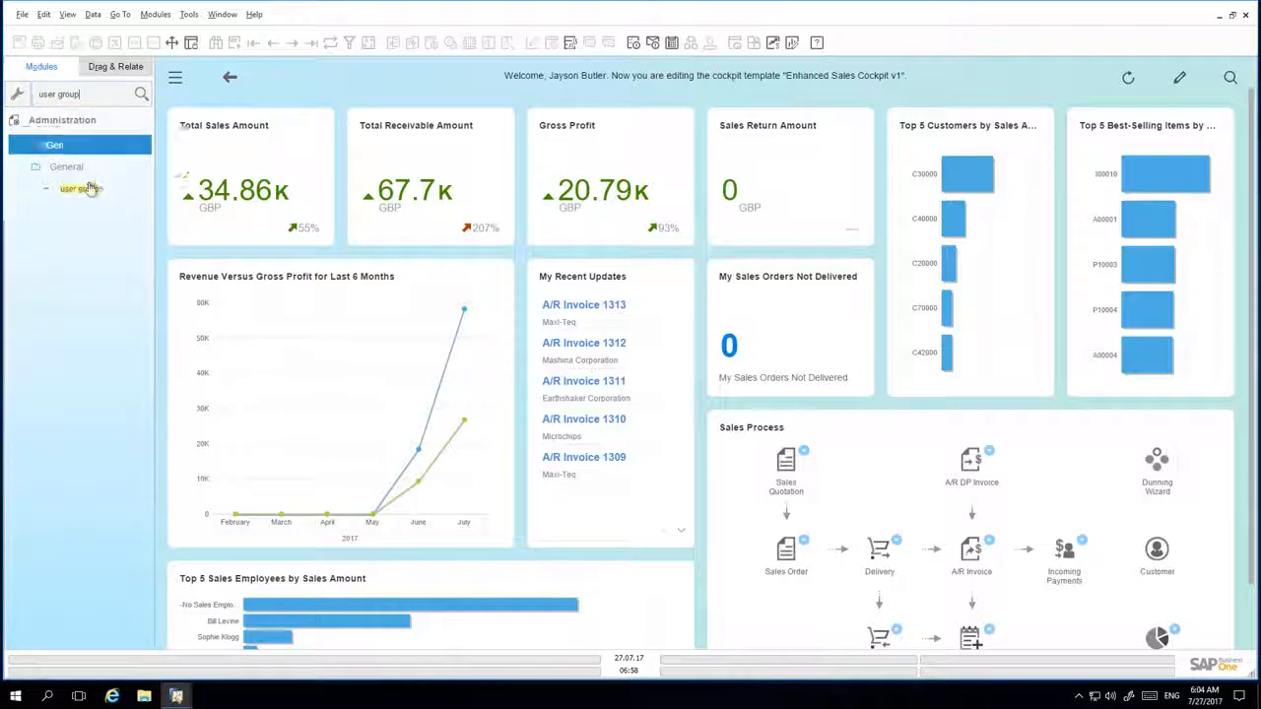
pyautogui.click(87, 188)
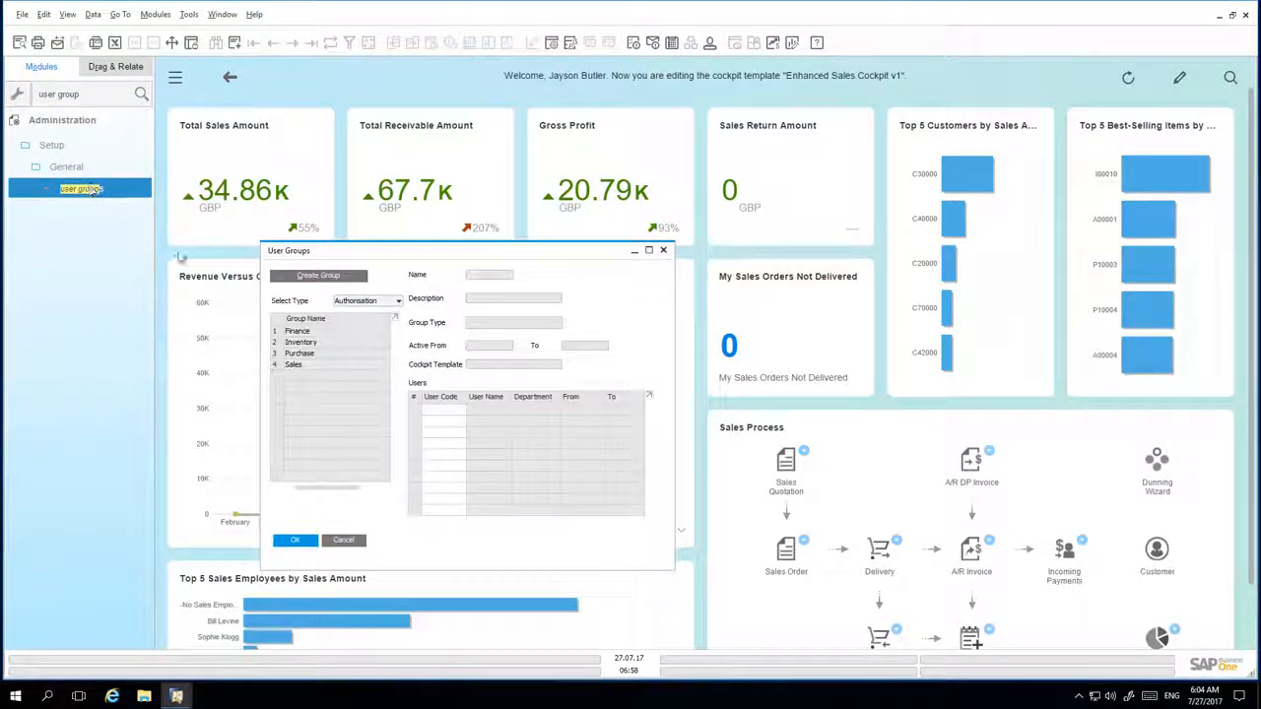
pyautogui.click(317, 367)
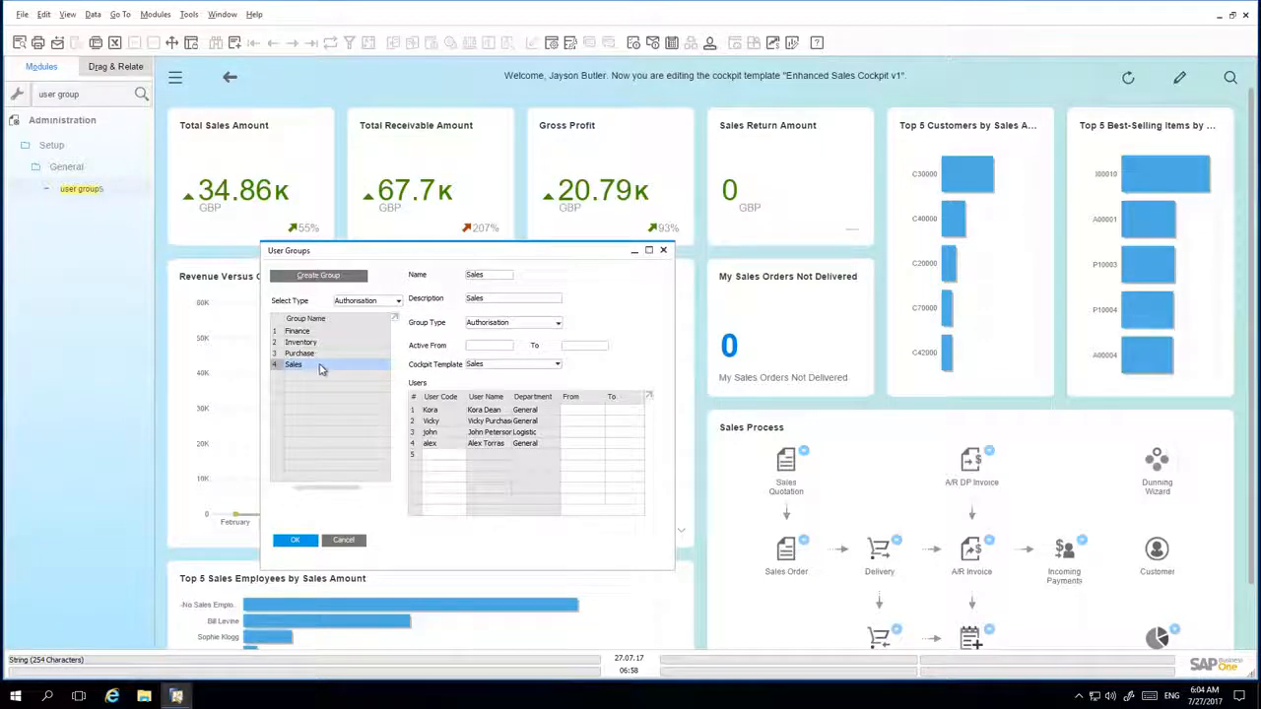
pyautogui.click(493, 368)
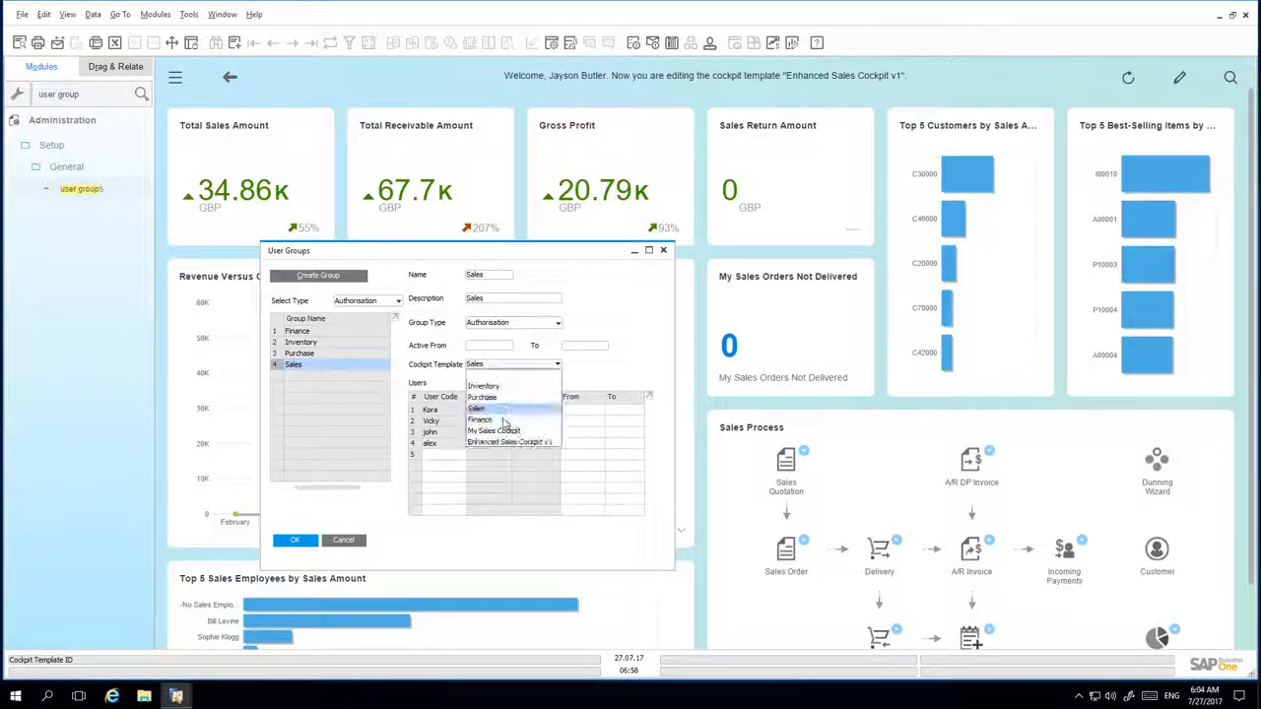
pyautogui.click(506, 442)
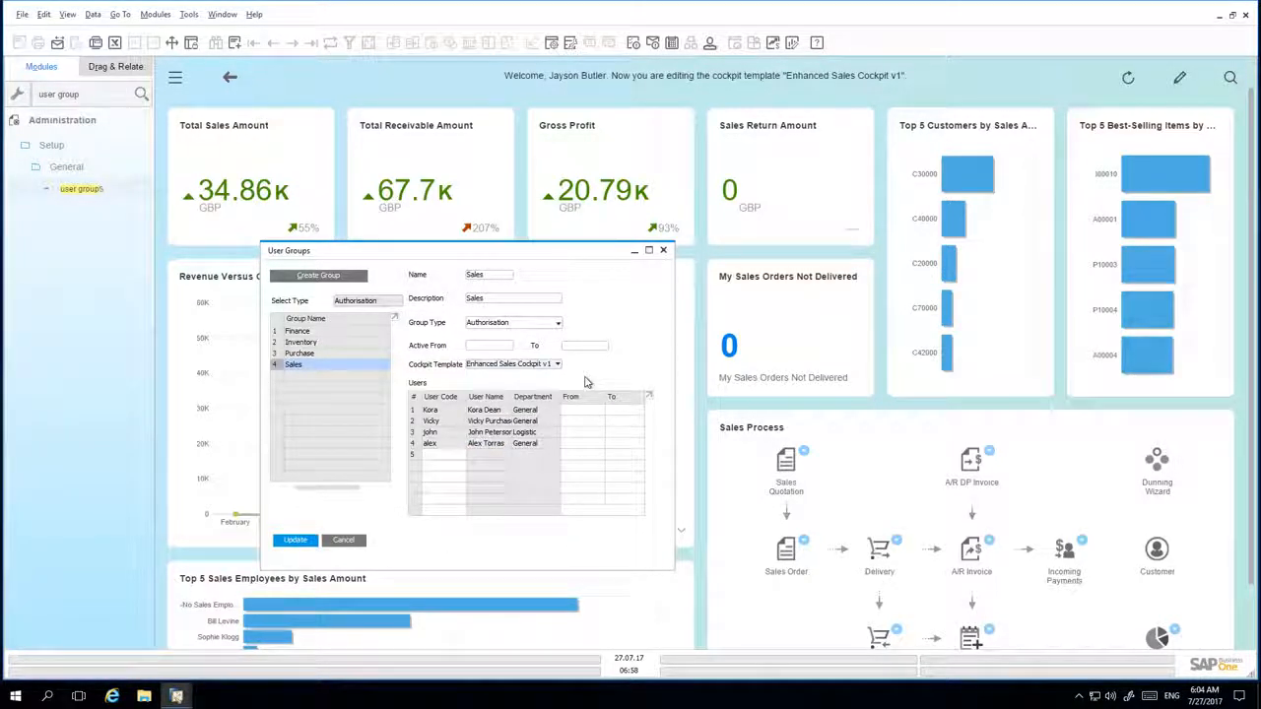
# - Add a fifth user to the Sales group by looking up the user's code, and save the updated group
pyautogui.click(459, 454)
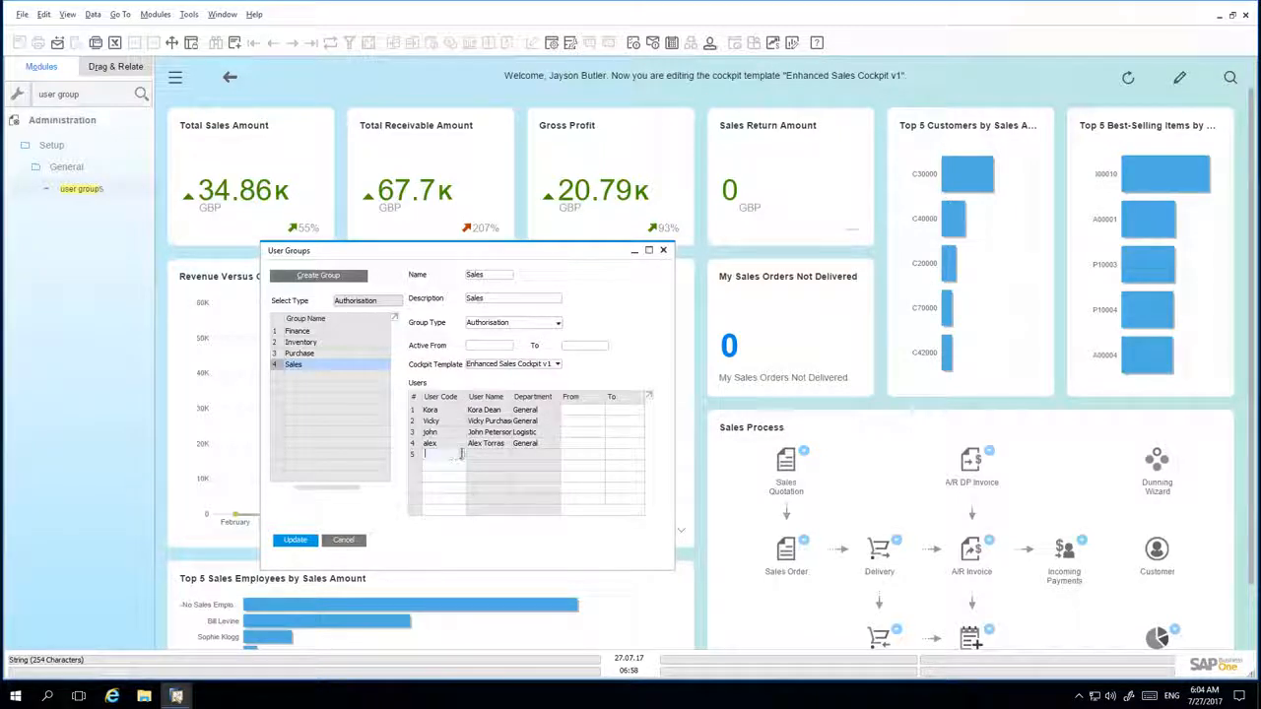
pyautogui.write('kate')
pyautogui.press('Tab')
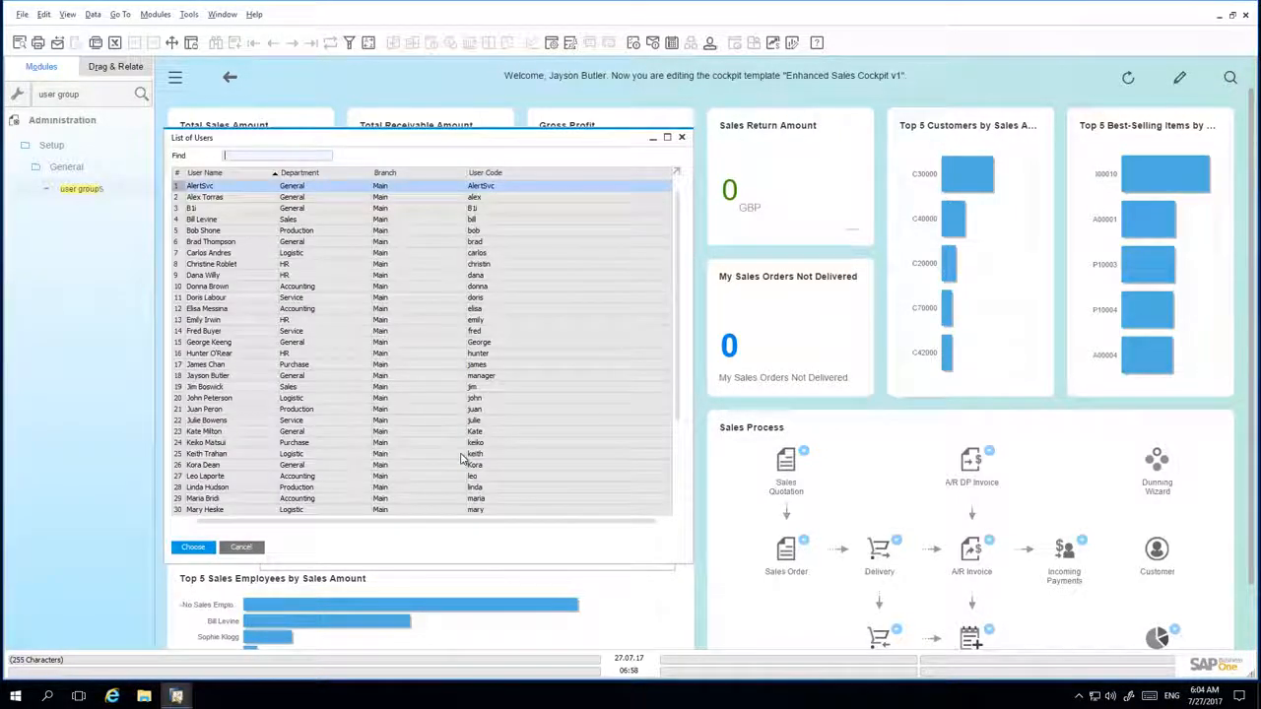
pyautogui.click(194, 548)
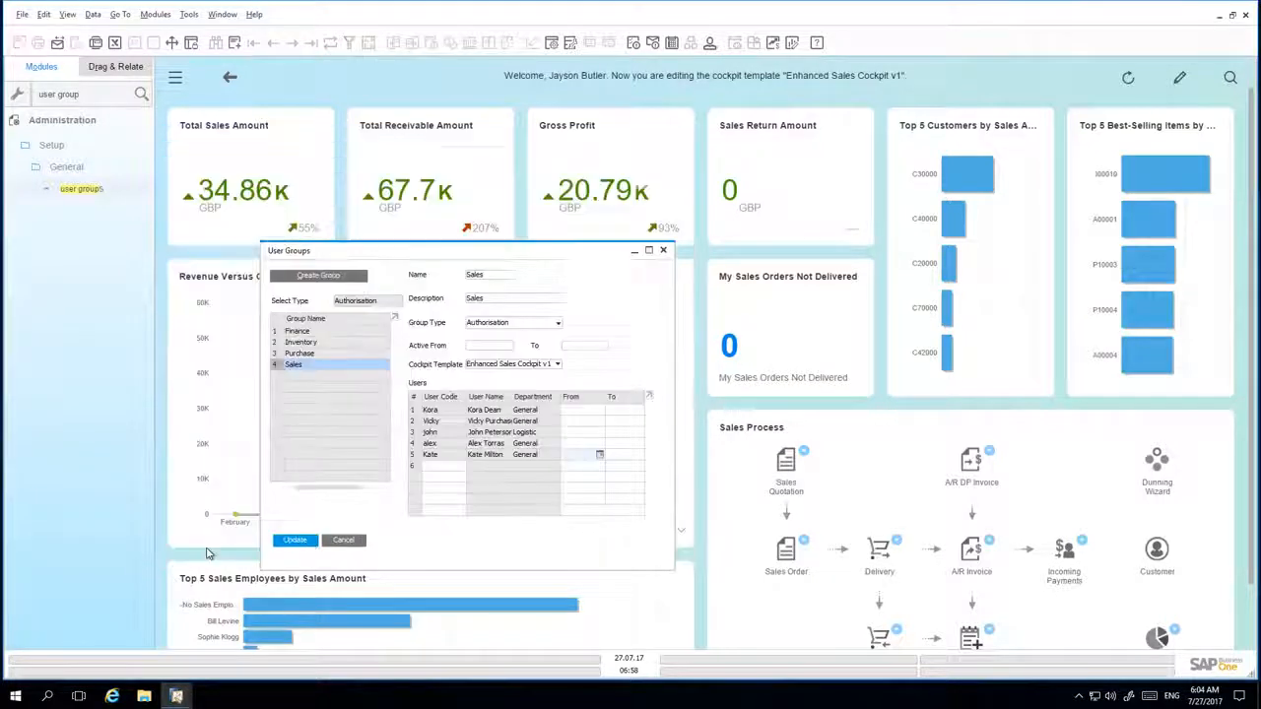
pyautogui.click(295, 541)
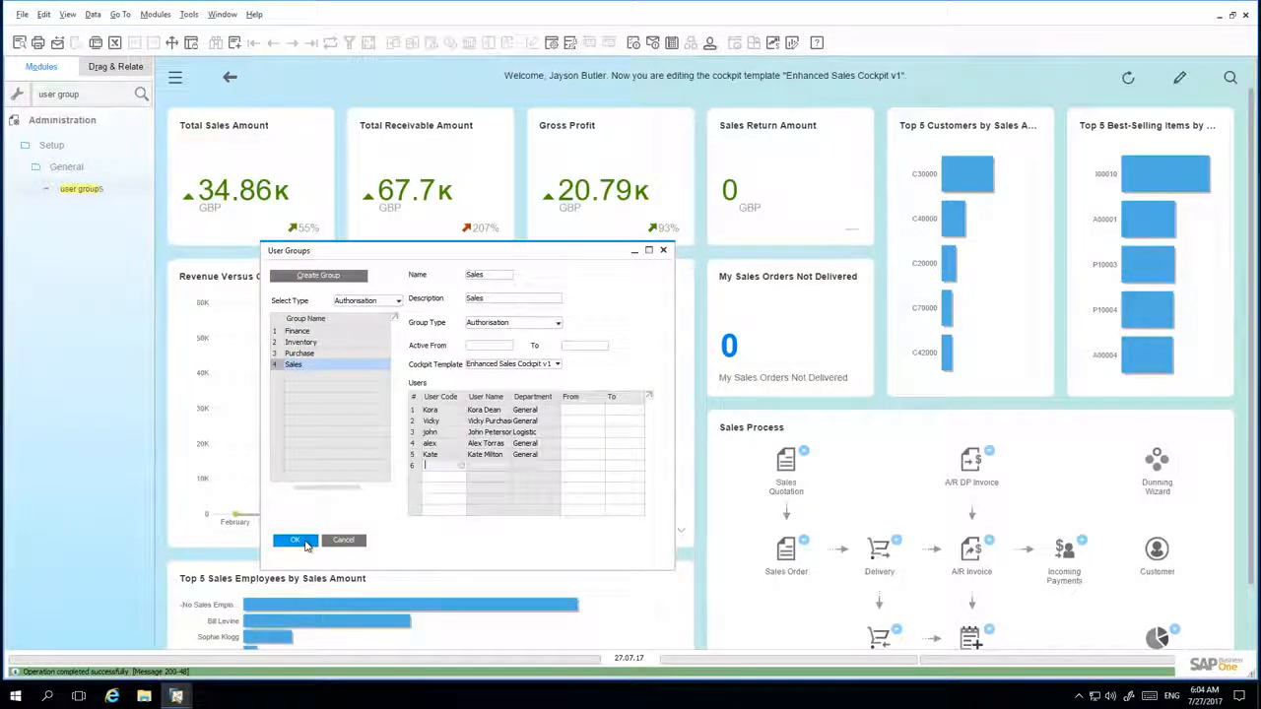
pyautogui.click(303, 544)
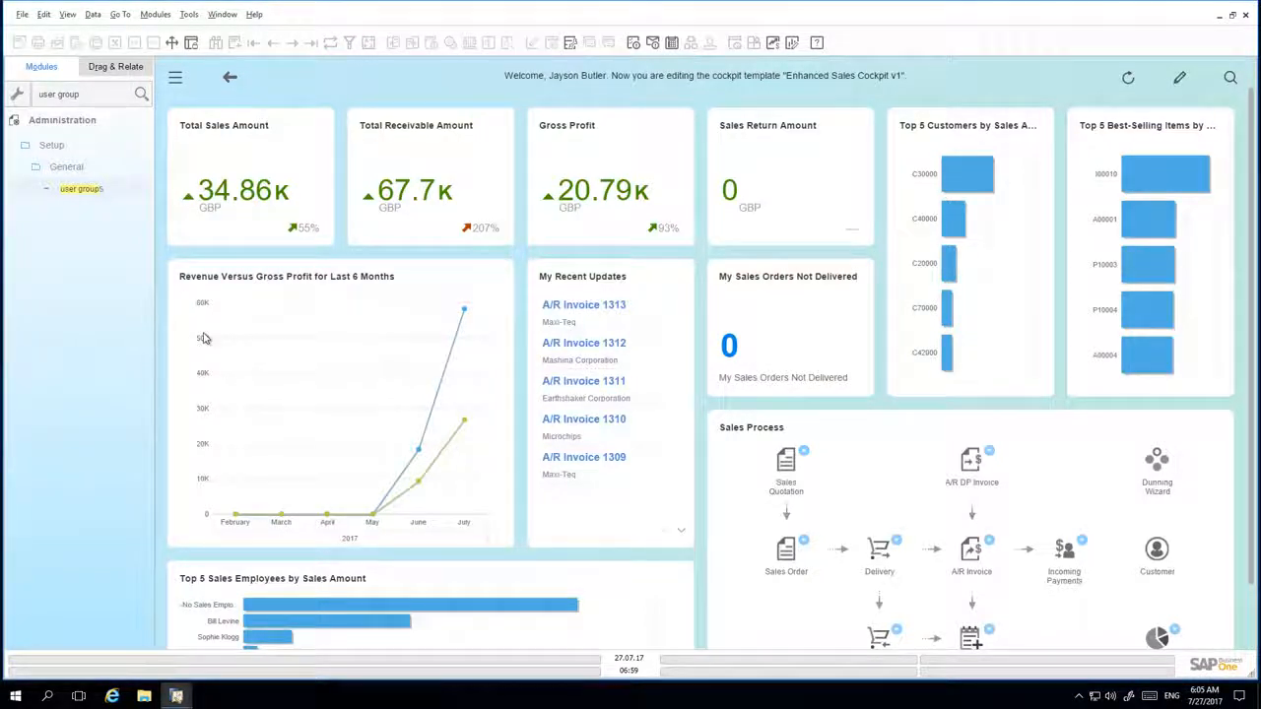
# - Clear the menu search and switch the company login to the newly added user, entering the user ID and account password
pyautogui.click(105, 94)
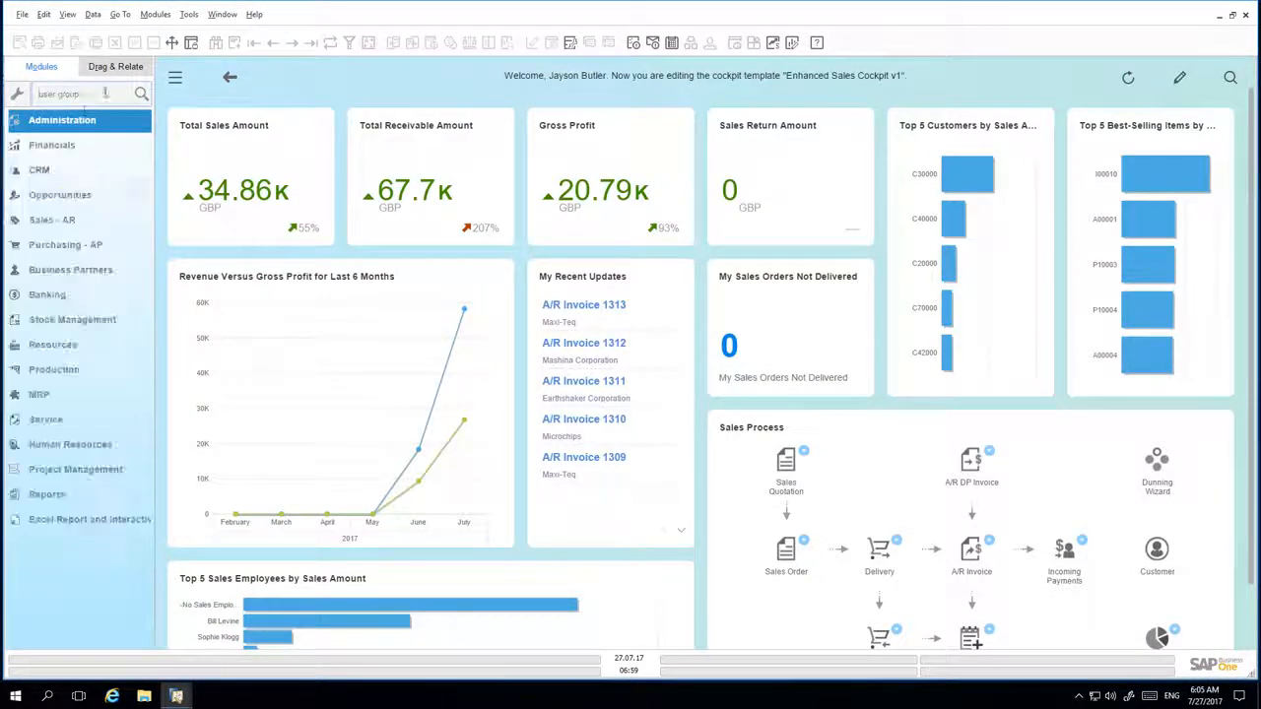
pyautogui.click(79, 119)
pyautogui.click(76, 146)
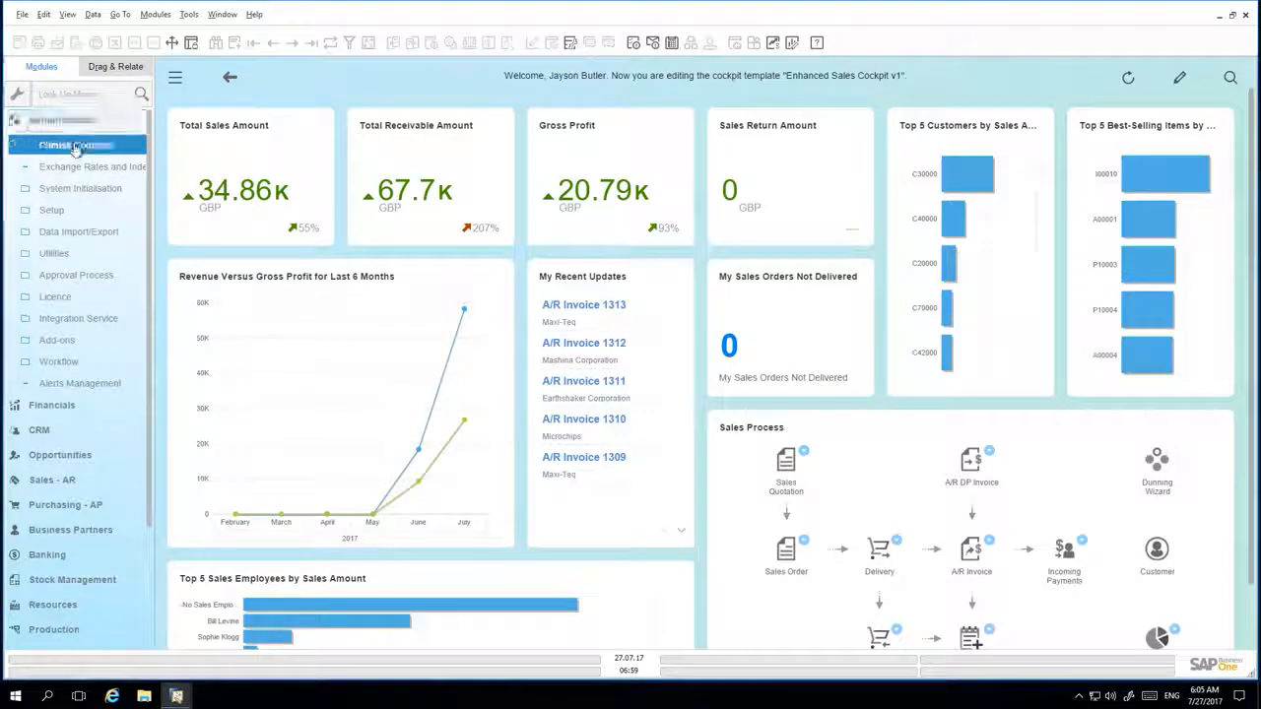
pyautogui.click(694, 93)
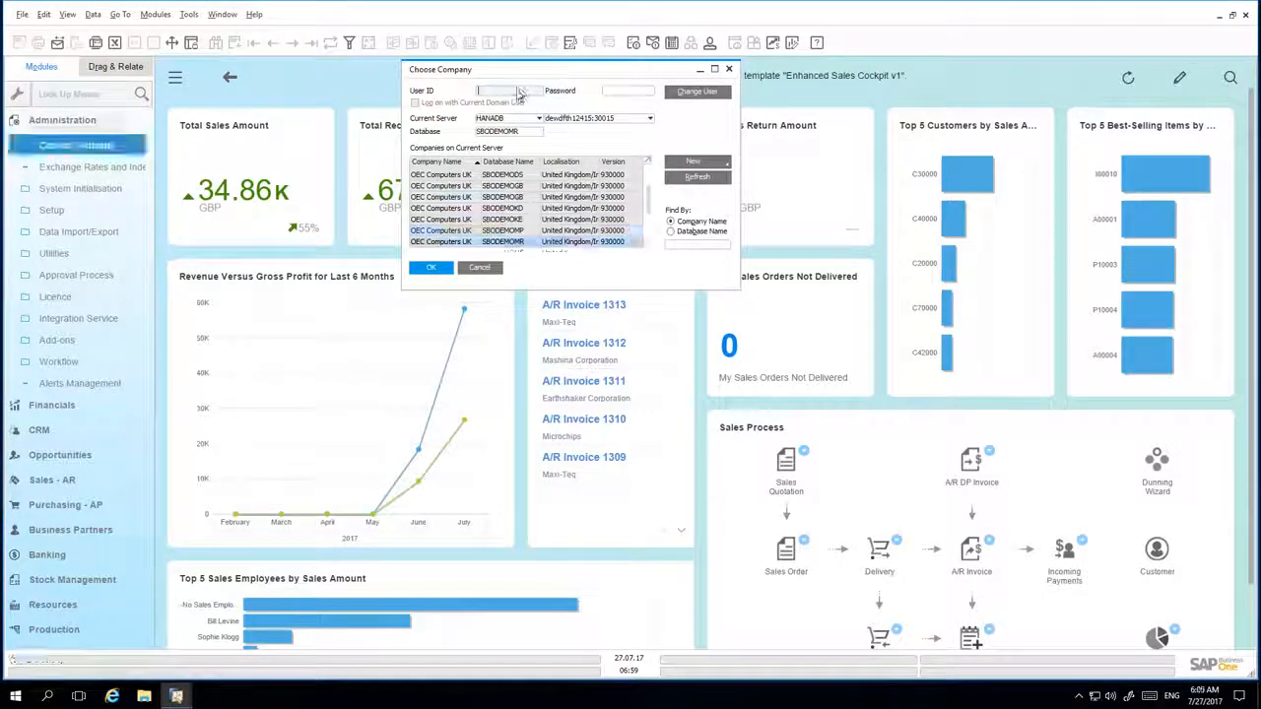
pyautogui.write('Kate')
pyautogui.click(644, 93)
pyautogui.write('***')
pyautogui.press('Return')
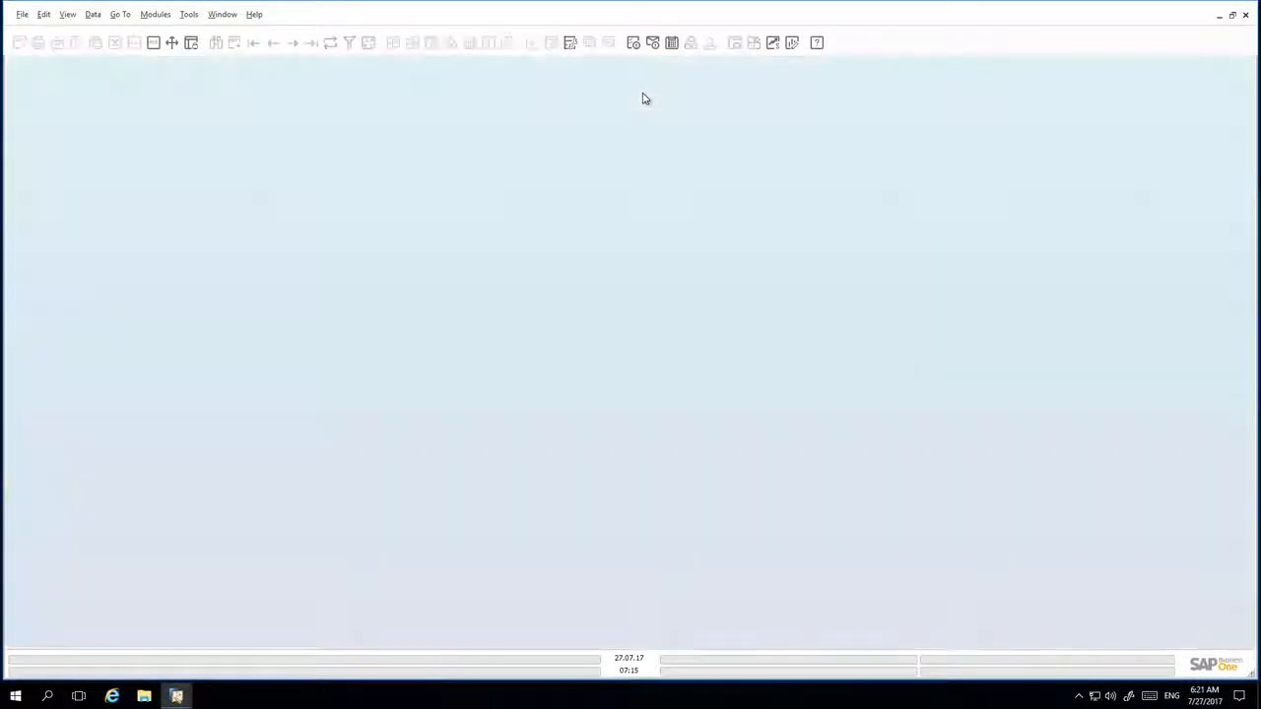